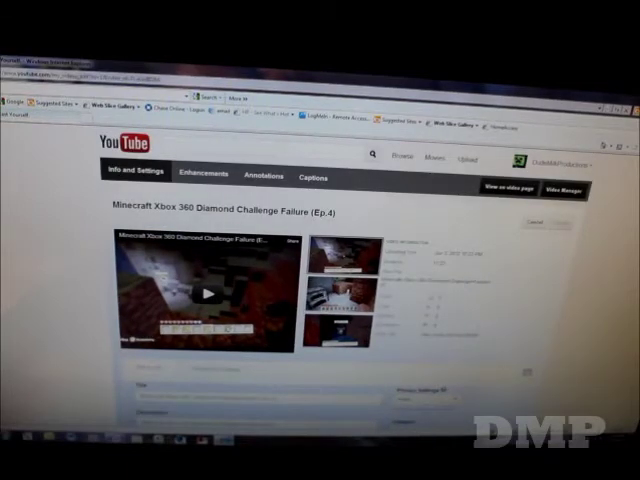
{"action": "scroll", "coordinate": [320, 280], "scroll_direction": "down", "scroll_amount": 1}
{"action": "scroll", "coordinate": [320, 280], "scroll_direction": "down", "scroll_amount": 2}
{"action": "scroll", "coordinate": [320, 280], "scroll_direction": "down", "scroll_amount": 2}
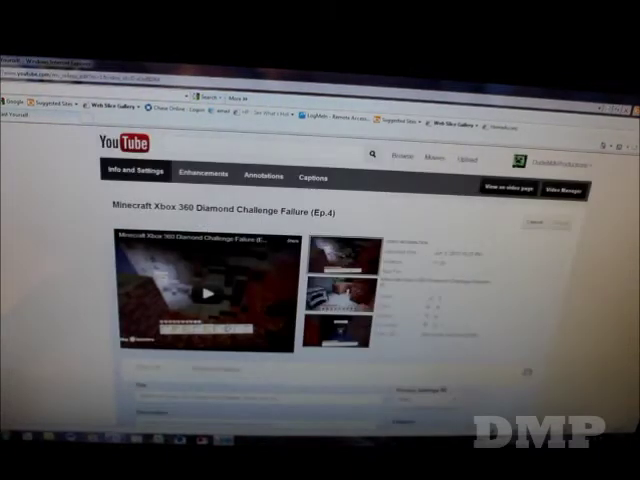
{"action": "scroll", "coordinate": [320, 280], "scroll_direction": "down", "scroll_amount": 1}
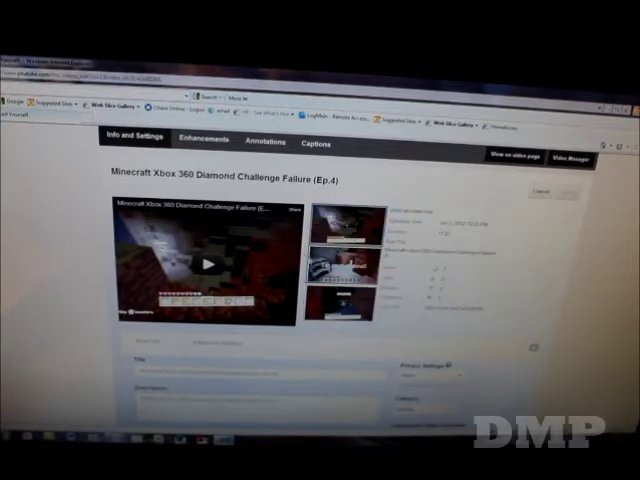
{"action": "scroll", "coordinate": [58, 266], "scroll_direction": "down", "scroll_amount": 3}
{"action": "scroll", "coordinate": [58, 266], "scroll_direction": "down", "scroll_amount": 2}
{"action": "scroll", "coordinate": [58, 266], "scroll_direction": "up", "scroll_amount": 6}
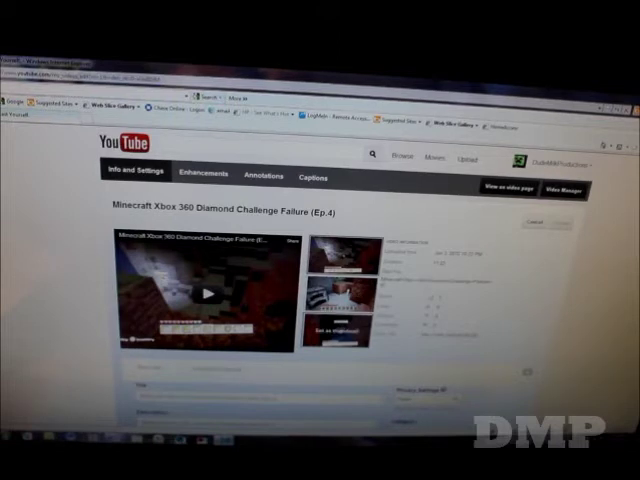
{"action": "scroll", "coordinate": [345, 290], "scroll_direction": "down", "scroll_amount": 3}
{"action": "scroll", "coordinate": [345, 290], "scroll_direction": "down", "scroll_amount": 3}
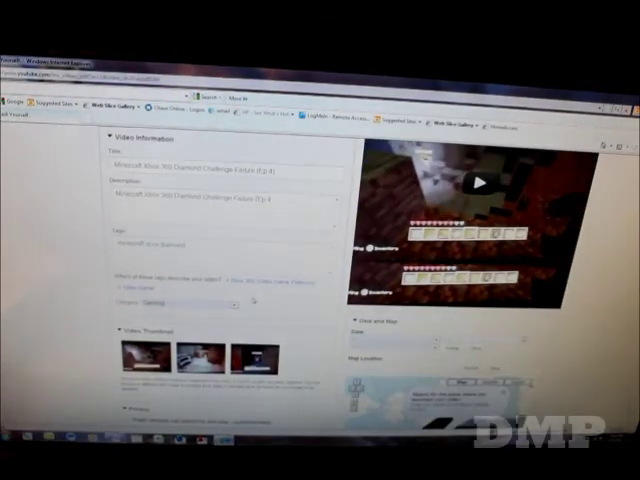
{"action": "scroll", "coordinate": [320, 300], "scroll_direction": "down", "scroll_amount": 3}
{"action": "scroll", "coordinate": [320, 300], "scroll_direction": "up", "scroll_amount": 5}
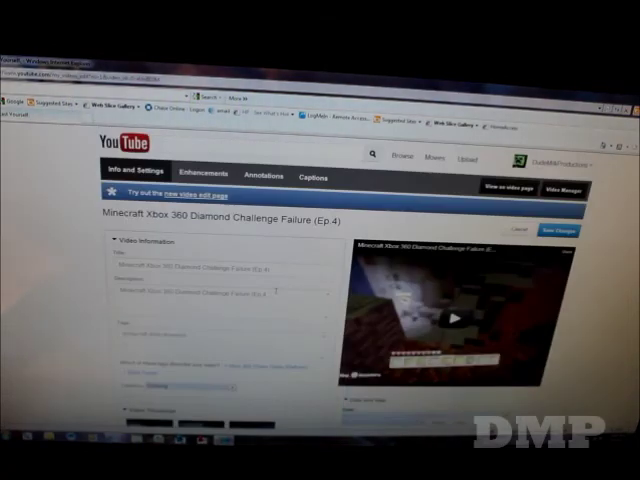
{"action": "scroll", "coordinate": [275, 290], "scroll_direction": "down", "scroll_amount": 4}
{"action": "scroll", "coordinate": [275, 290], "scroll_direction": "down", "scroll_amount": 3}
{"action": "scroll", "coordinate": [275, 290], "scroll_direction": "down", "scroll_amount": 3}
{"action": "scroll", "coordinate": [208, 293], "scroll_direction": "up", "scroll_amount": 2}
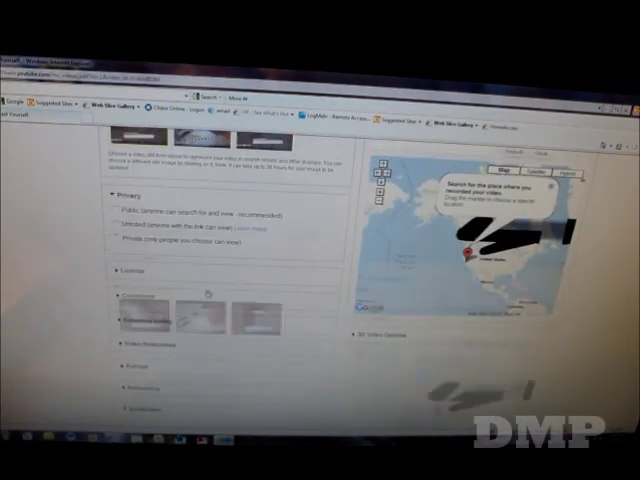
{"action": "scroll", "coordinate": [208, 293], "scroll_direction": "up", "scroll_amount": 5}
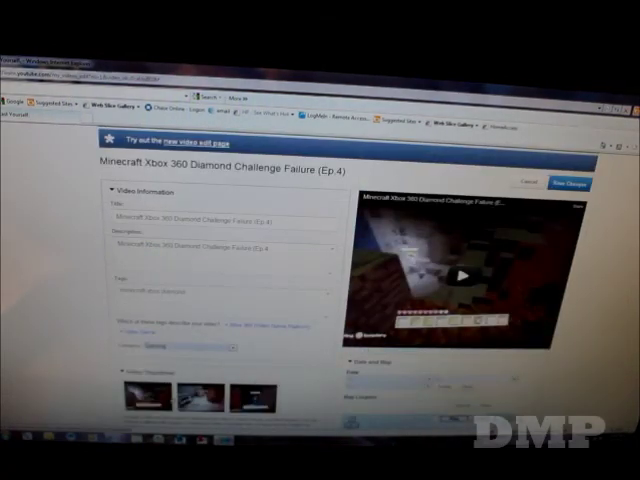